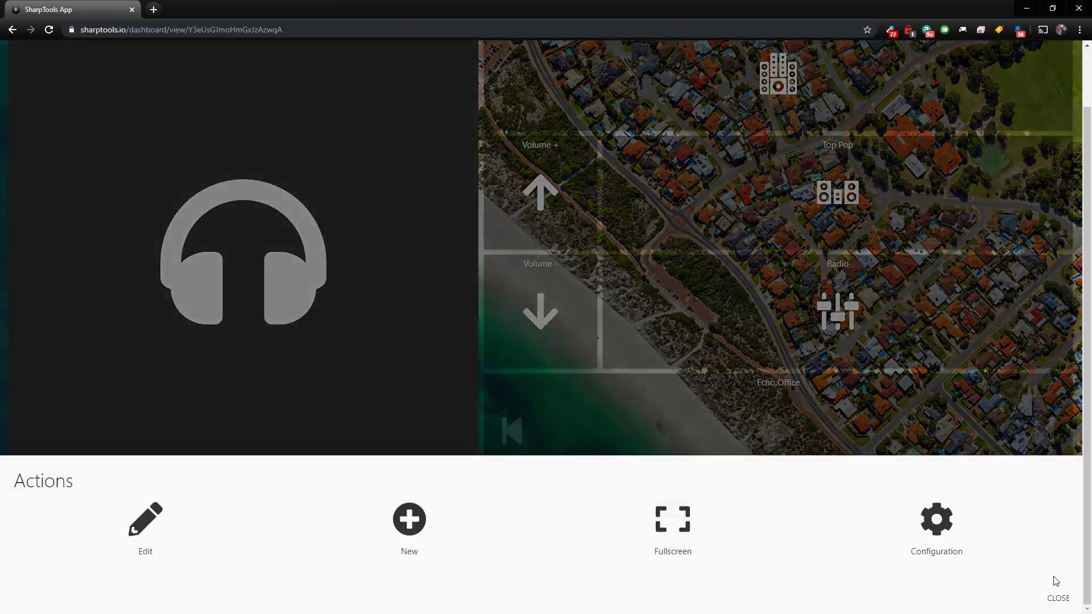
Browse the dashboard's Things devices in Add Item without adding any, then open Rule Engine
click(153, 531)
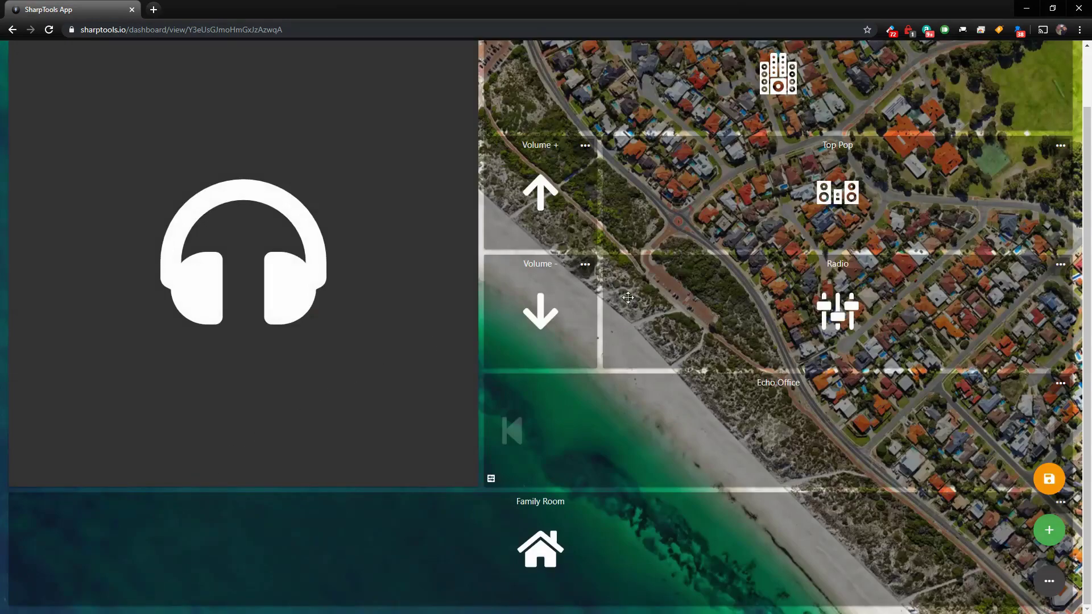
click(1049, 530)
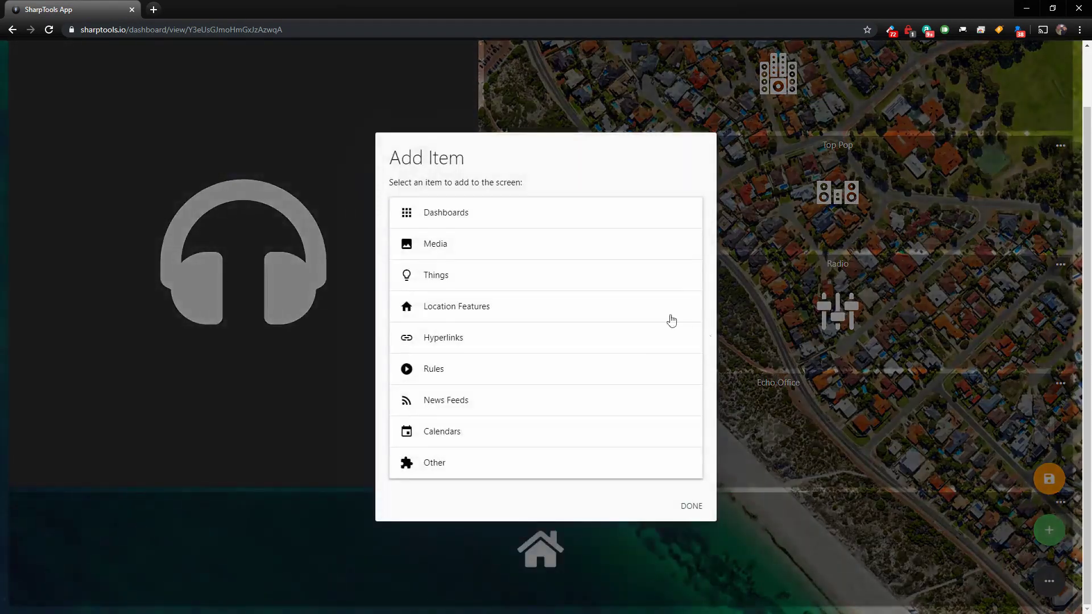
click(434, 280)
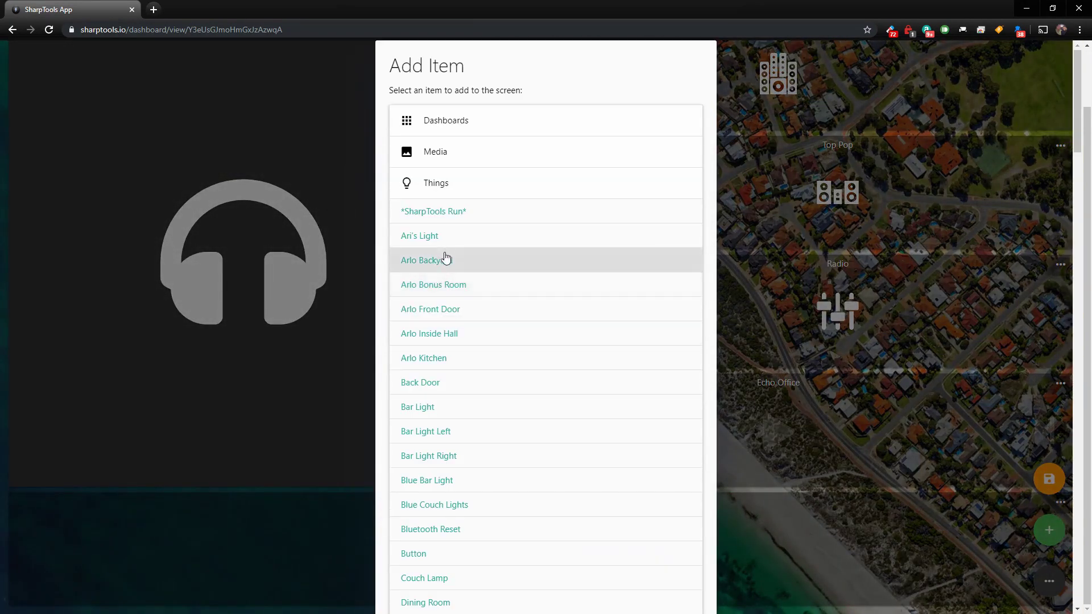
scroll(444, 287, down, 20)
scroll(455, 295, down, 15)
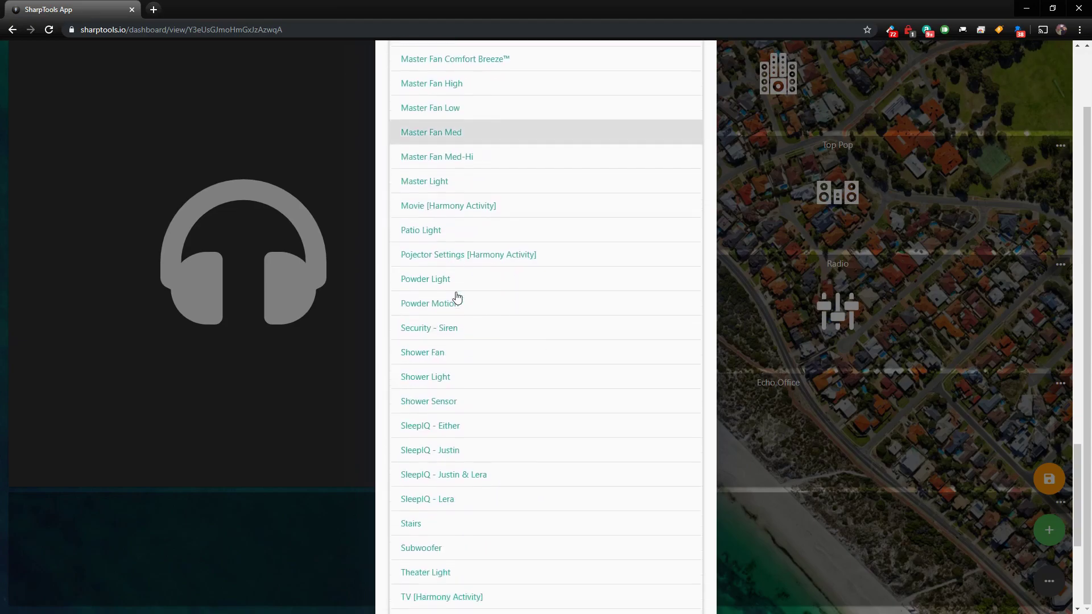
scroll(459, 318, up, 9)
scroll(461, 328, up, 20)
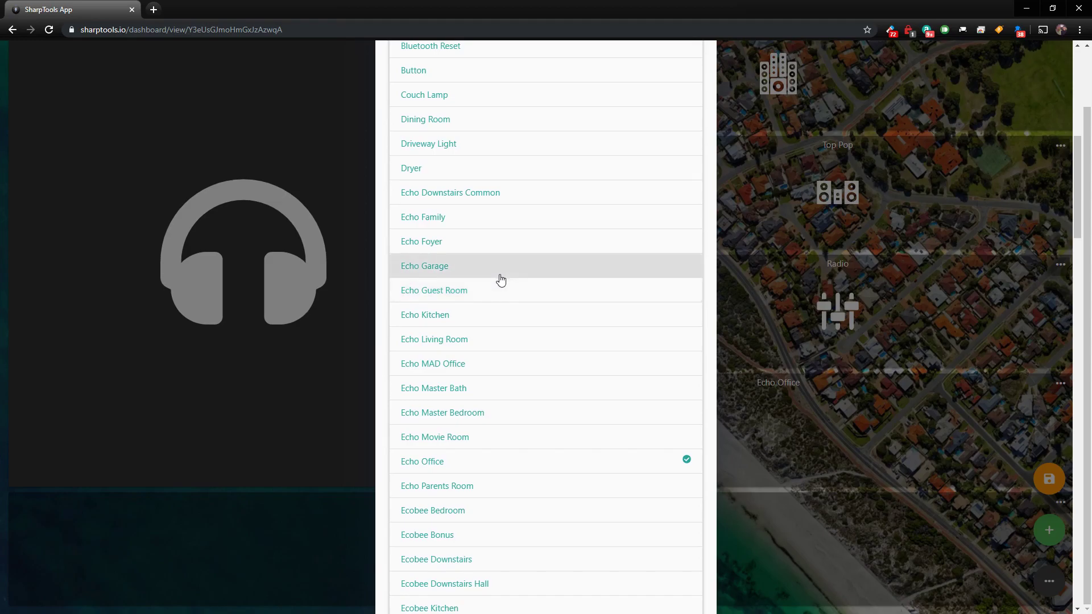
scroll(500, 285, up, 8)
scroll(498, 267, up, 2)
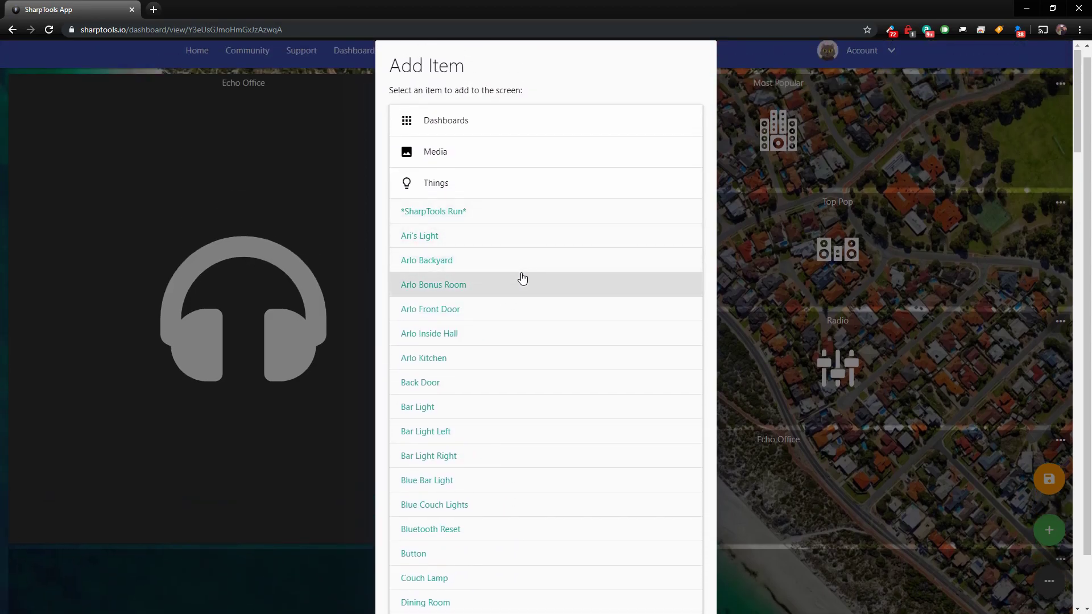
scroll(523, 278, down, 20)
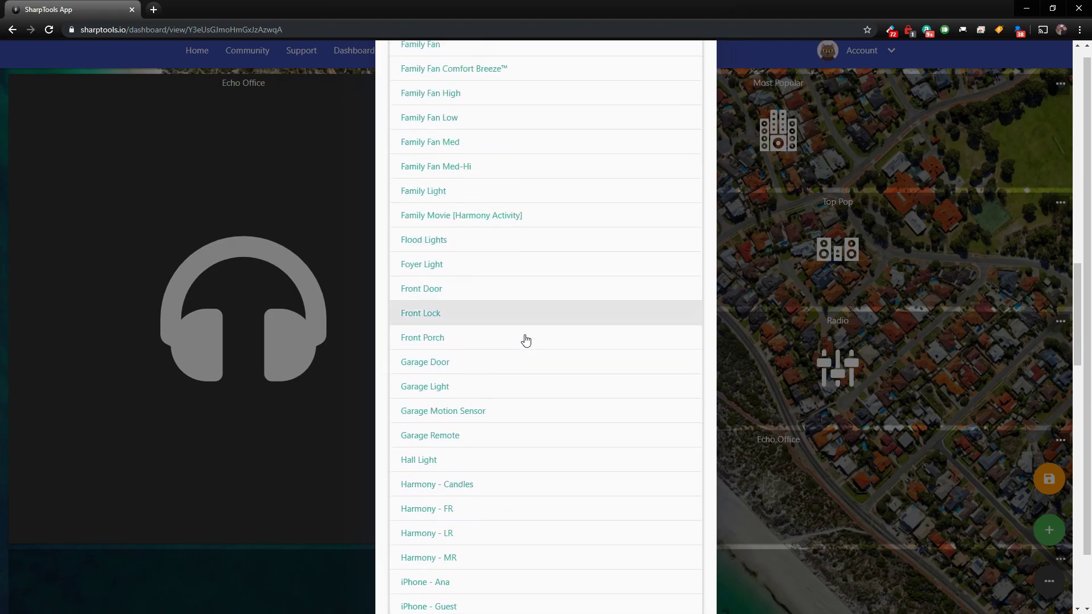
scroll(526, 340, up, 15)
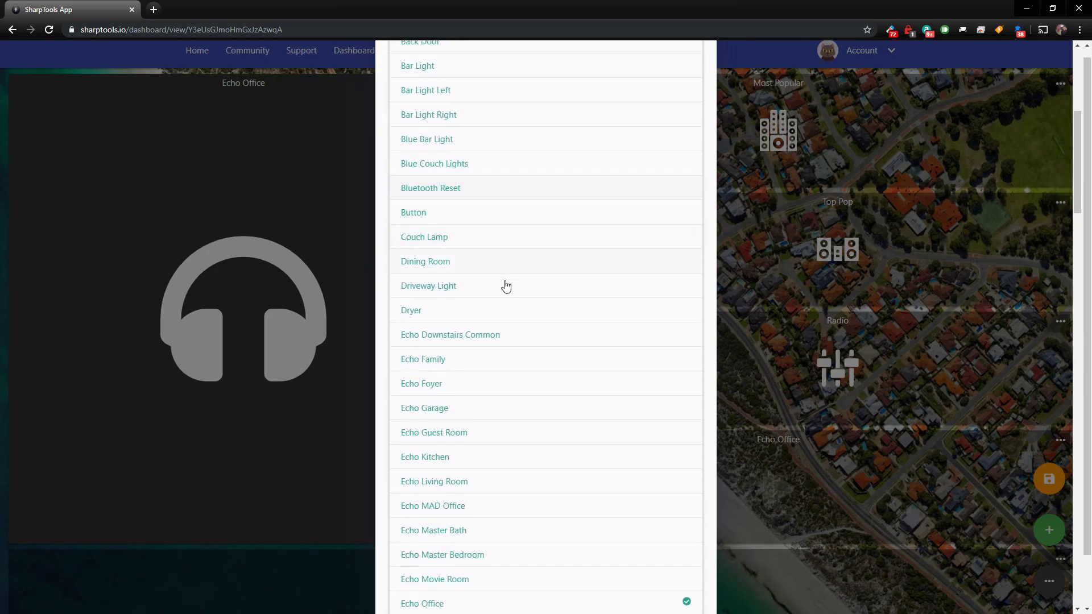
key(Escape)
click(411, 52)
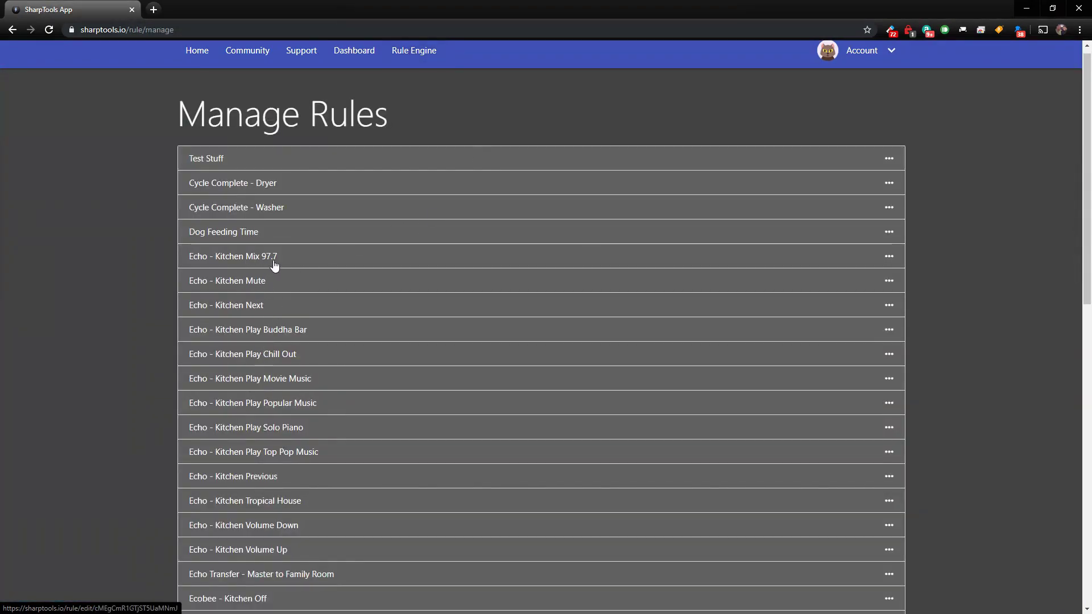
Add a second device event trigger to Test Stuff, browsing the device list without picking one
click(216, 160)
scroll(402, 345, down, 3)
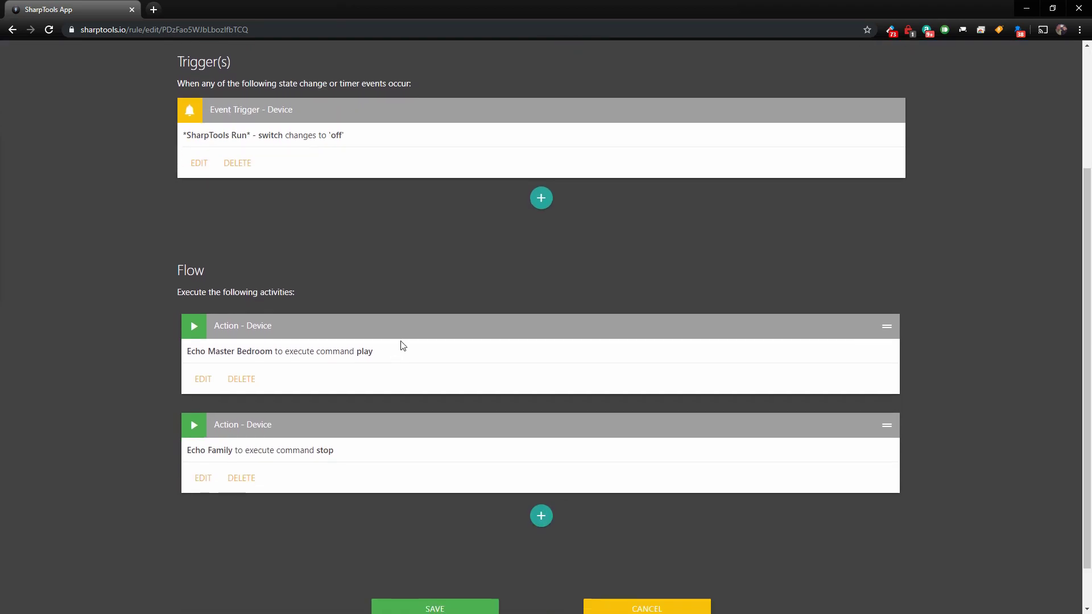
click(540, 199)
click(511, 237)
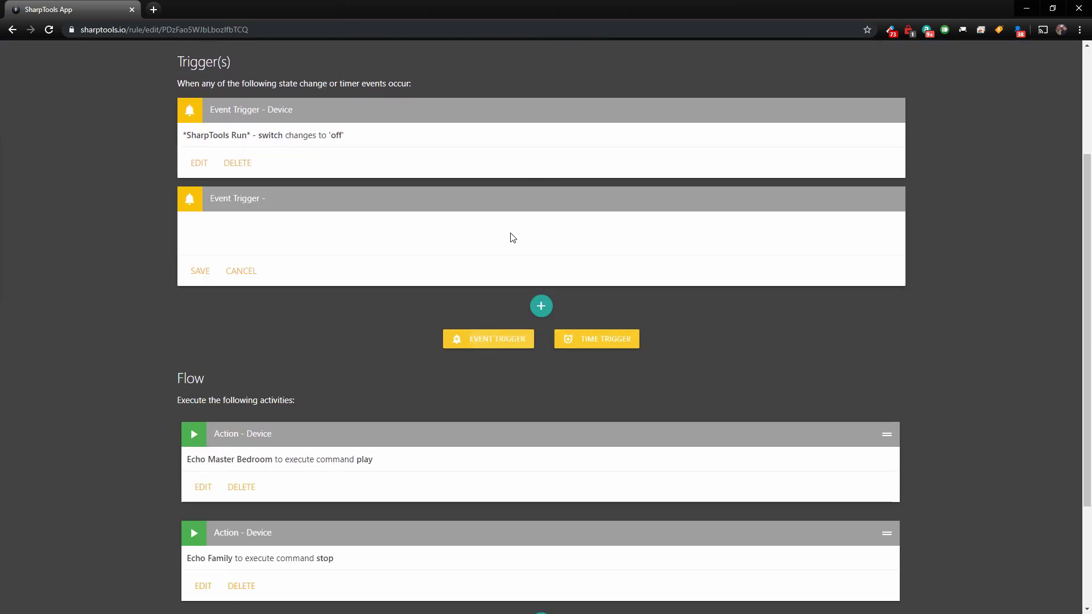
click(432, 234)
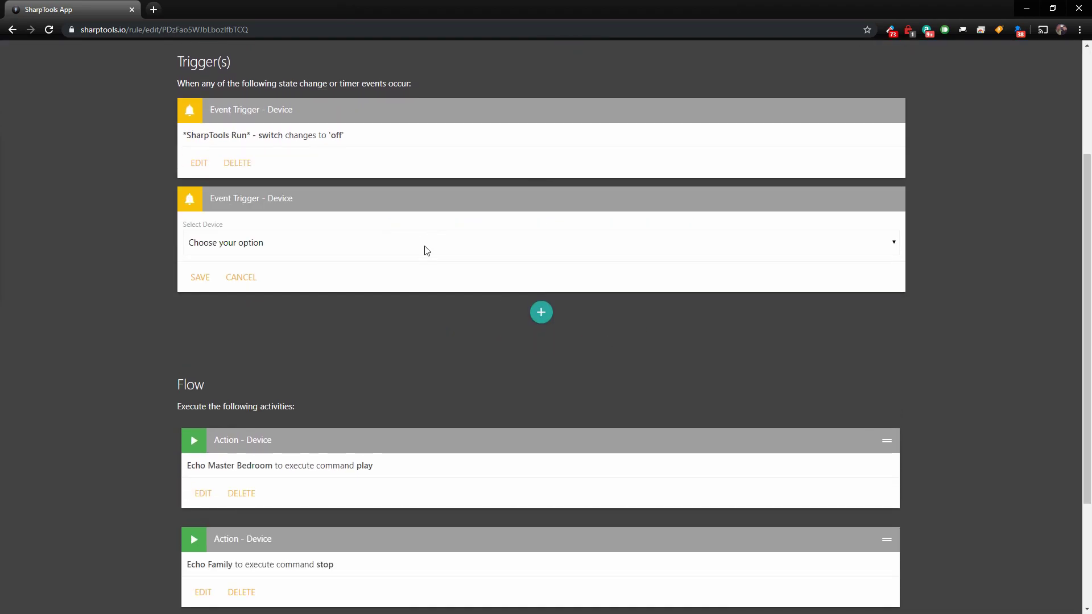
click(280, 252)
scroll(276, 350, down, 20)
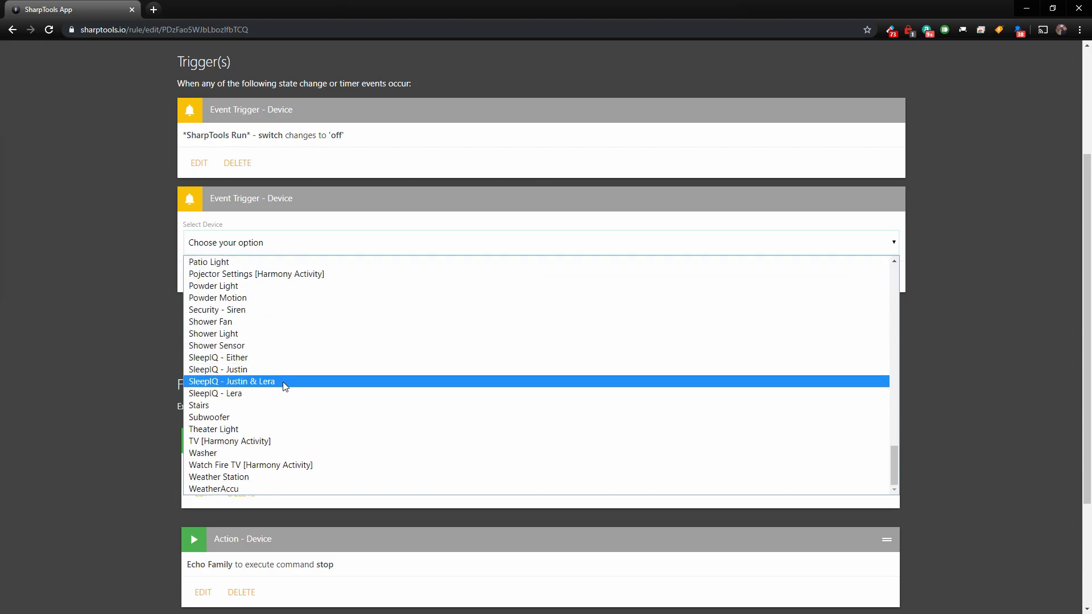
scroll(284, 386, up, 20)
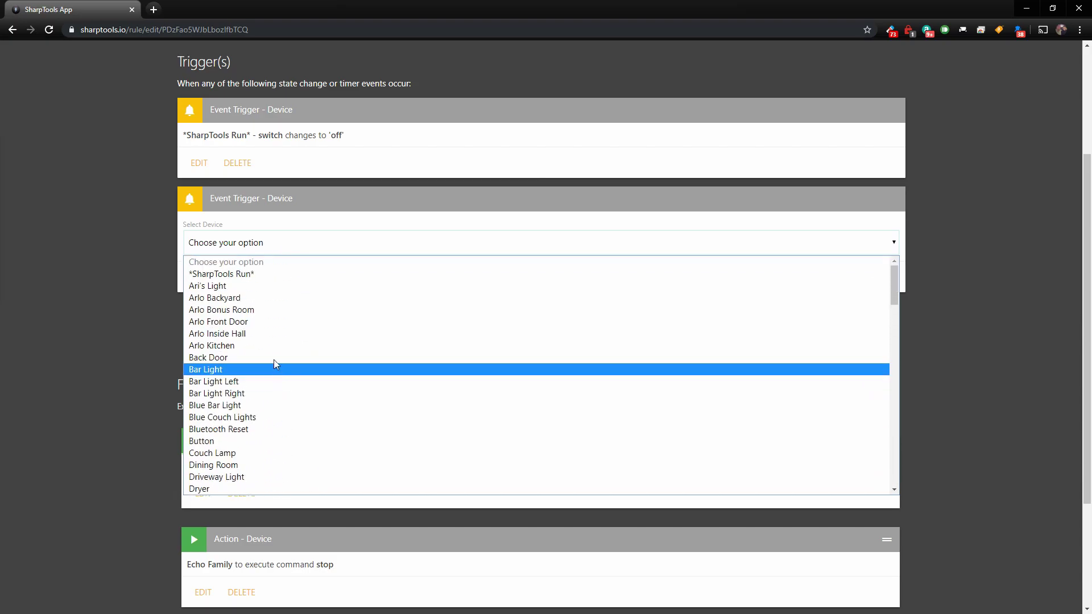
scroll(277, 363, down, 20)
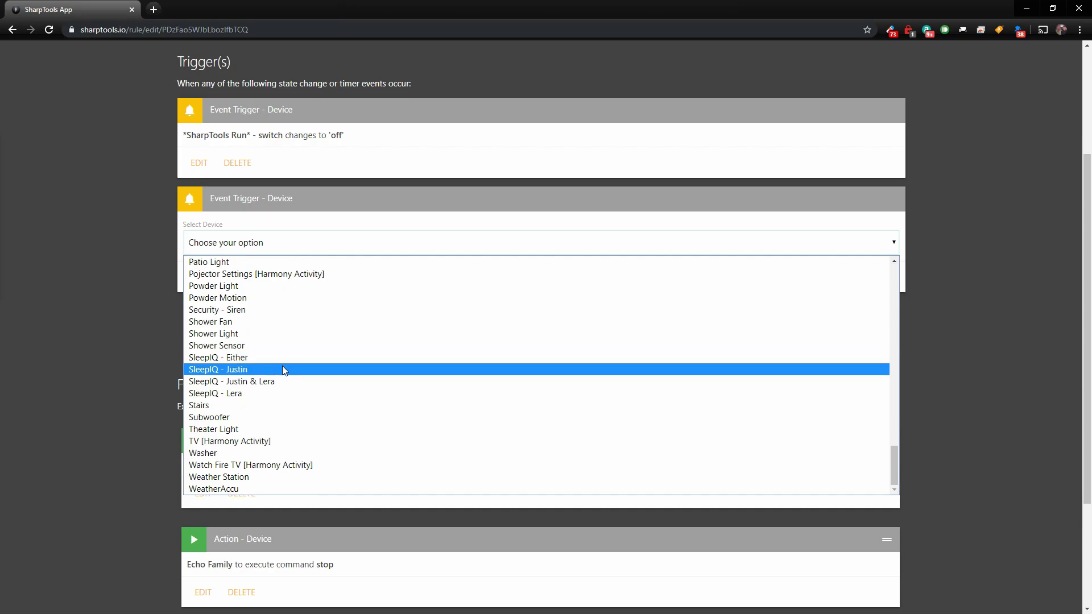
scroll(284, 341, up, 20)
key(Escape)
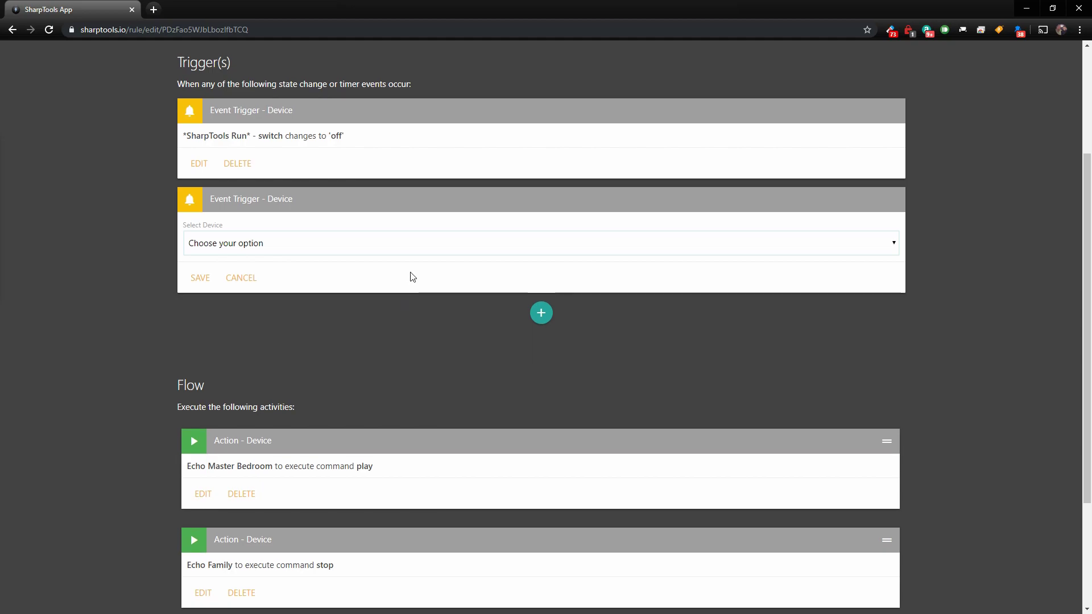
scroll(410, 273, up, 3)
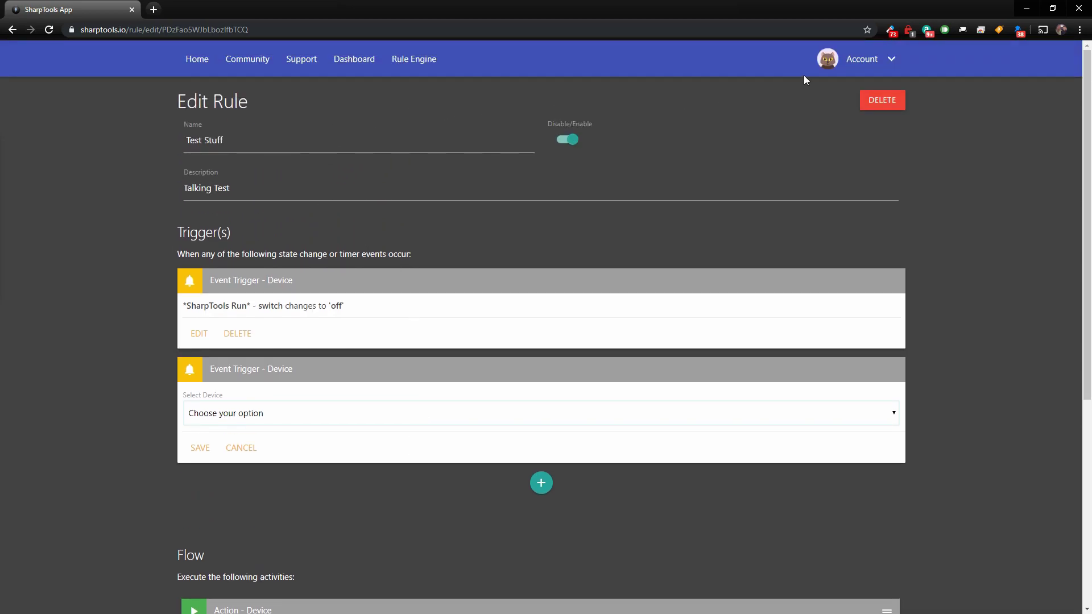
From View Account, choose SmartThings under Manage Connections to reach its sign-in page
click(872, 65)
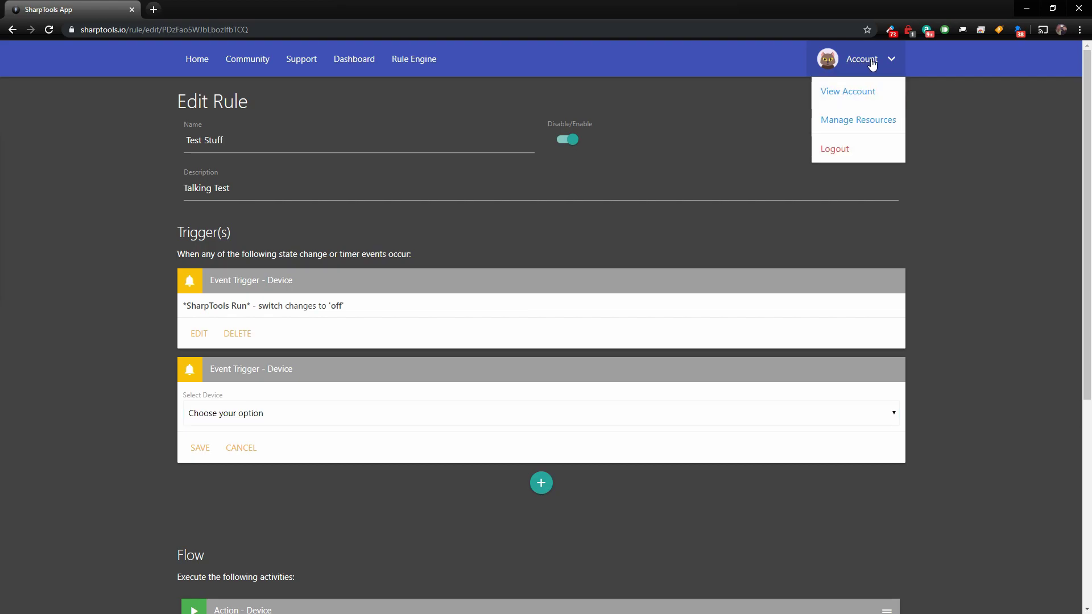
click(850, 97)
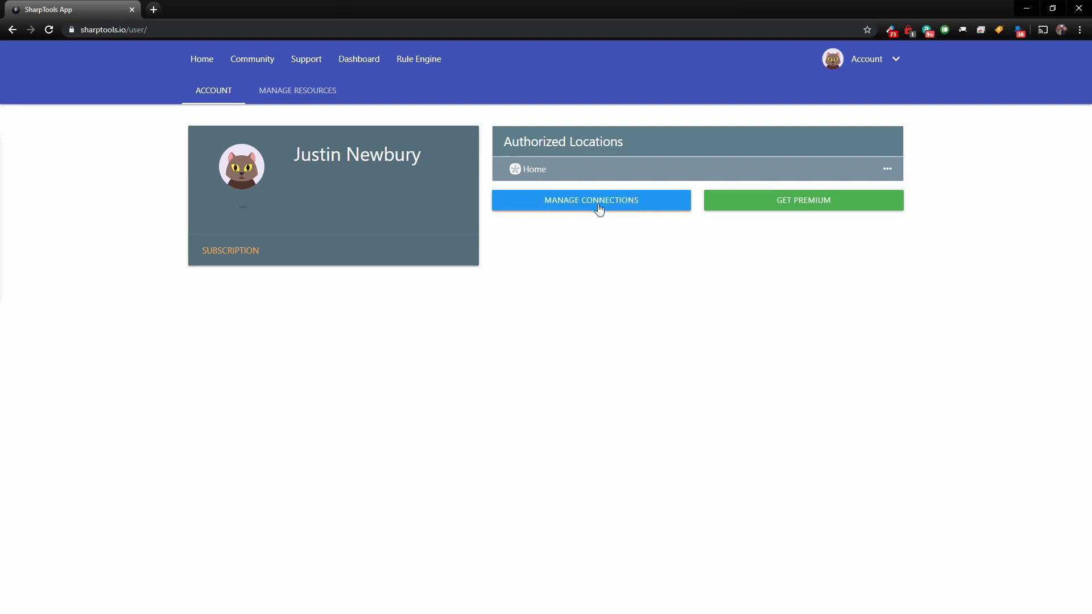
click(649, 202)
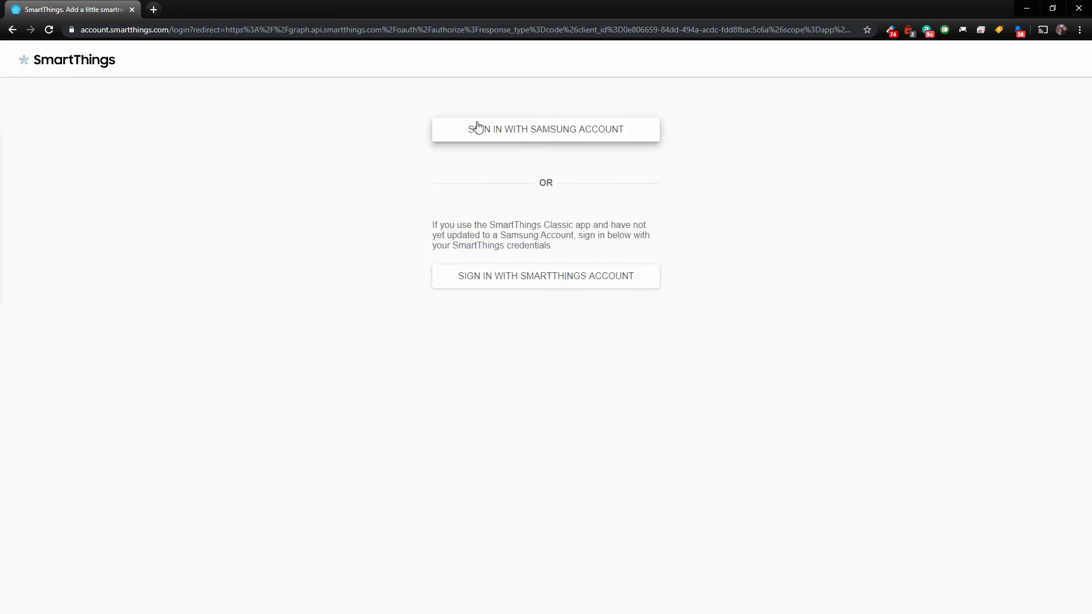
Sign in to SmartThings with a Samsung account and select the Home location (113 devices)
click(564, 134)
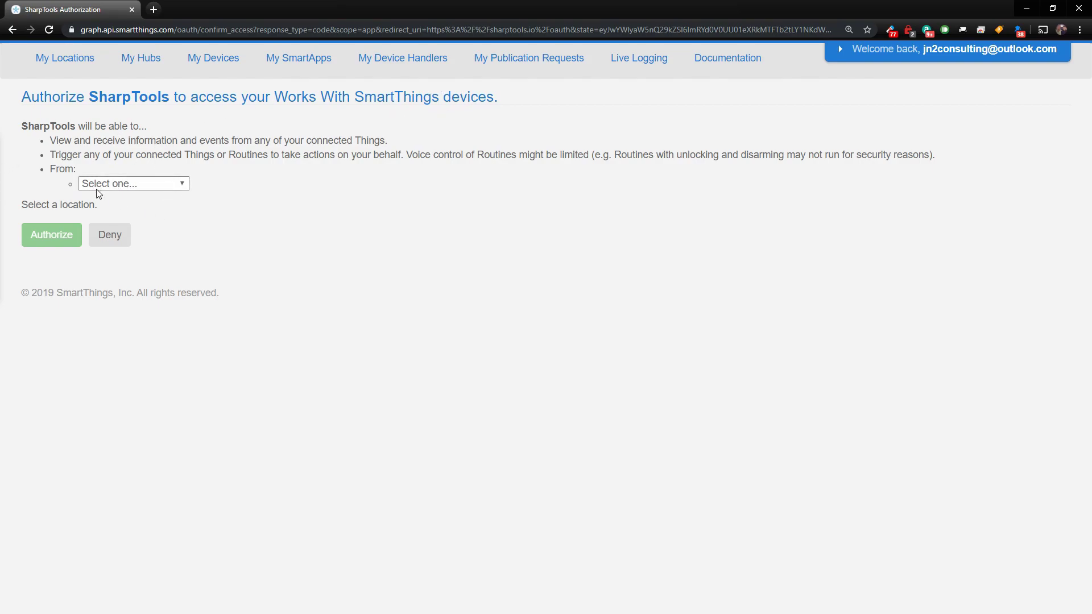
click(182, 185)
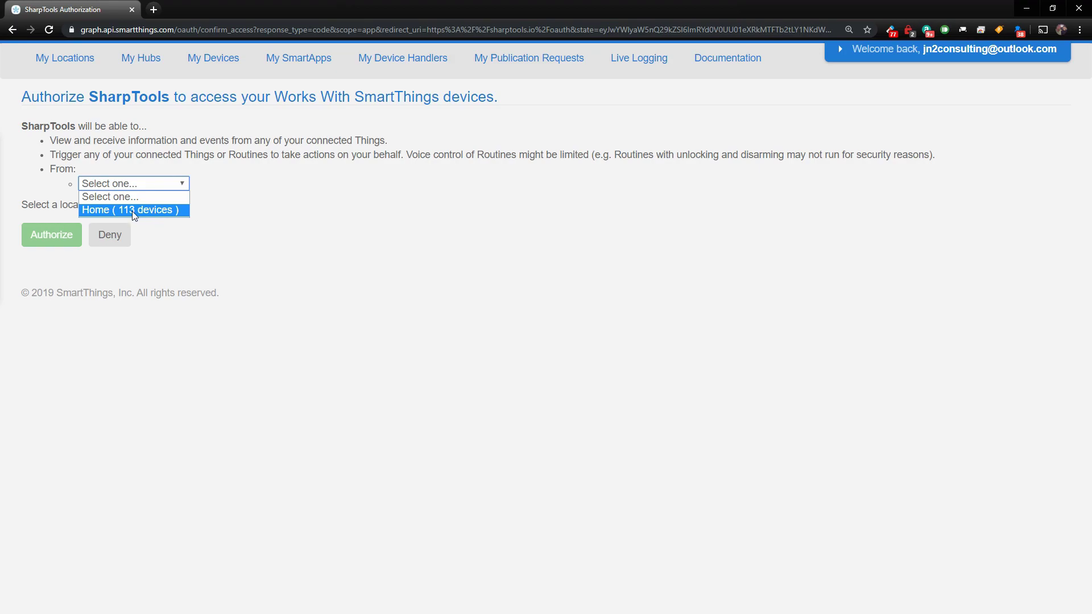
click(181, 210)
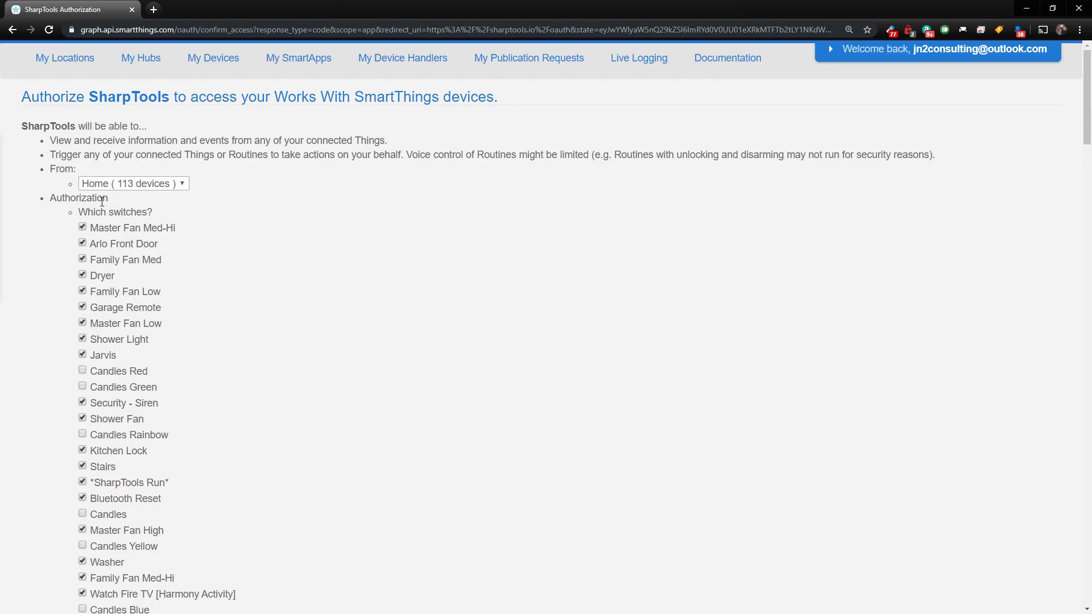
Review the device checklists, including the Life360 sensors, and authorize SharpTools
scroll(120, 370, down, 4)
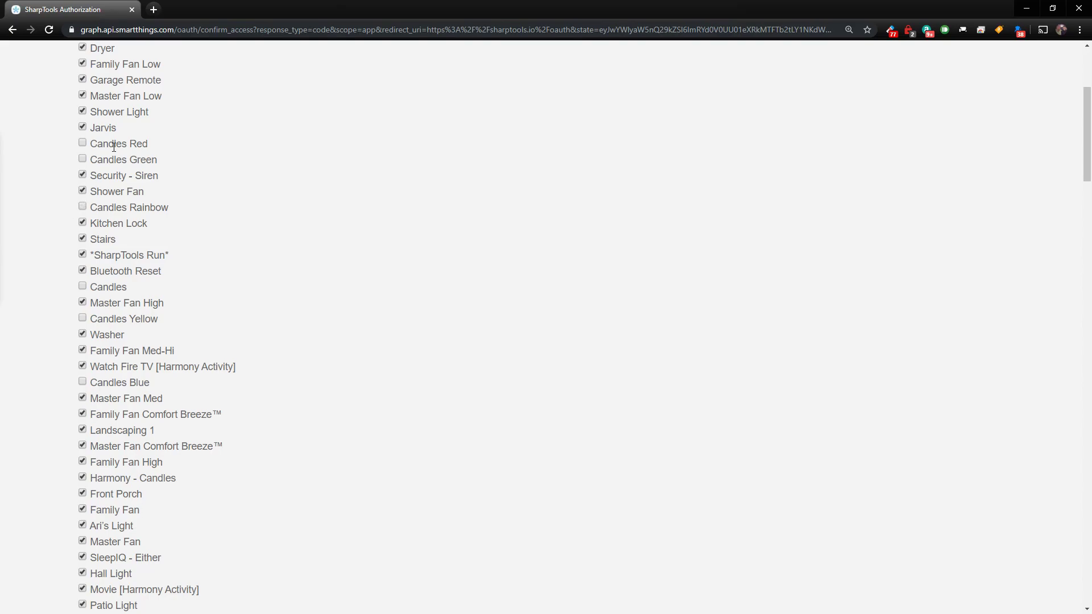
scroll(117, 304, down, 1)
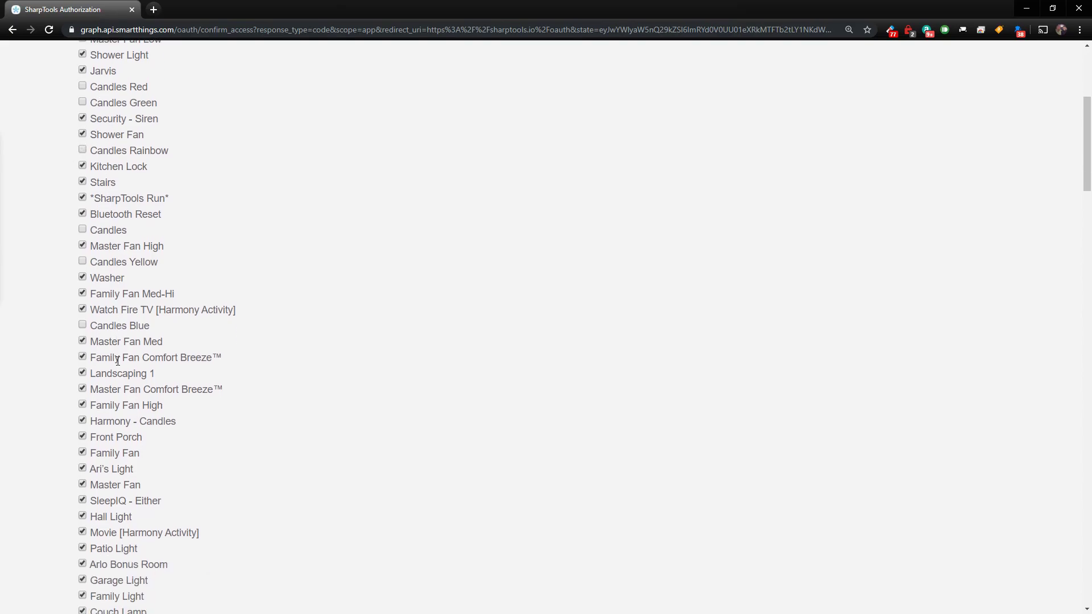
scroll(116, 344, down, 12)
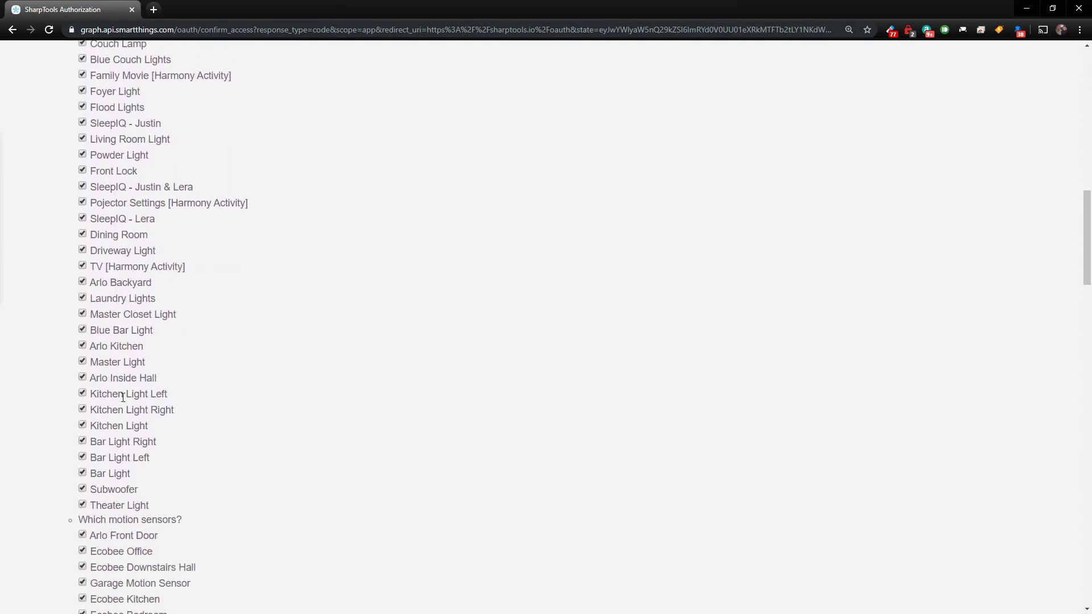
scroll(122, 400, down, 20)
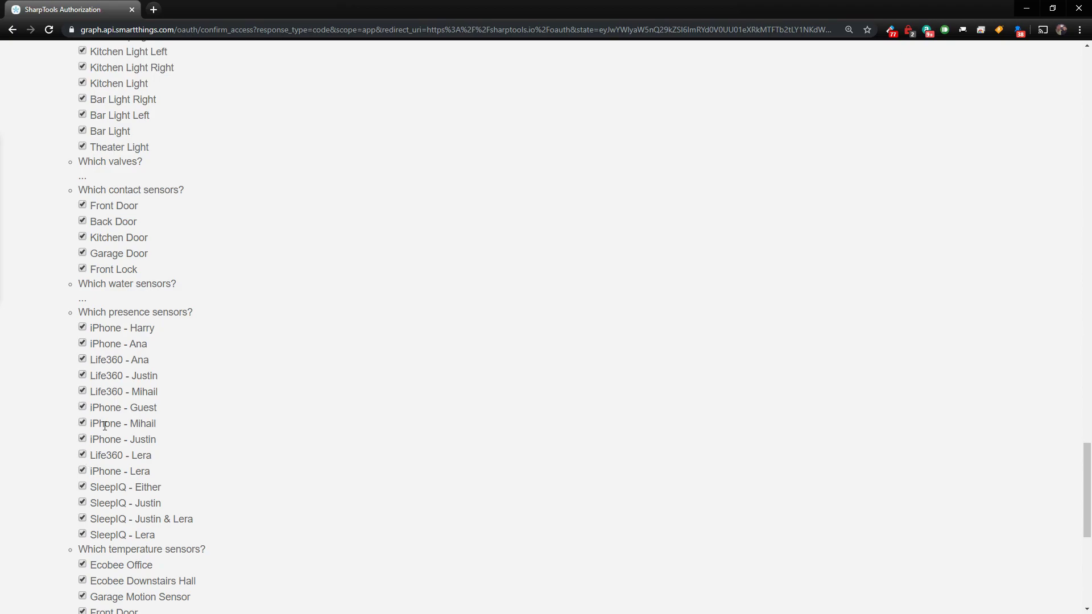
scroll(104, 425, down, 7)
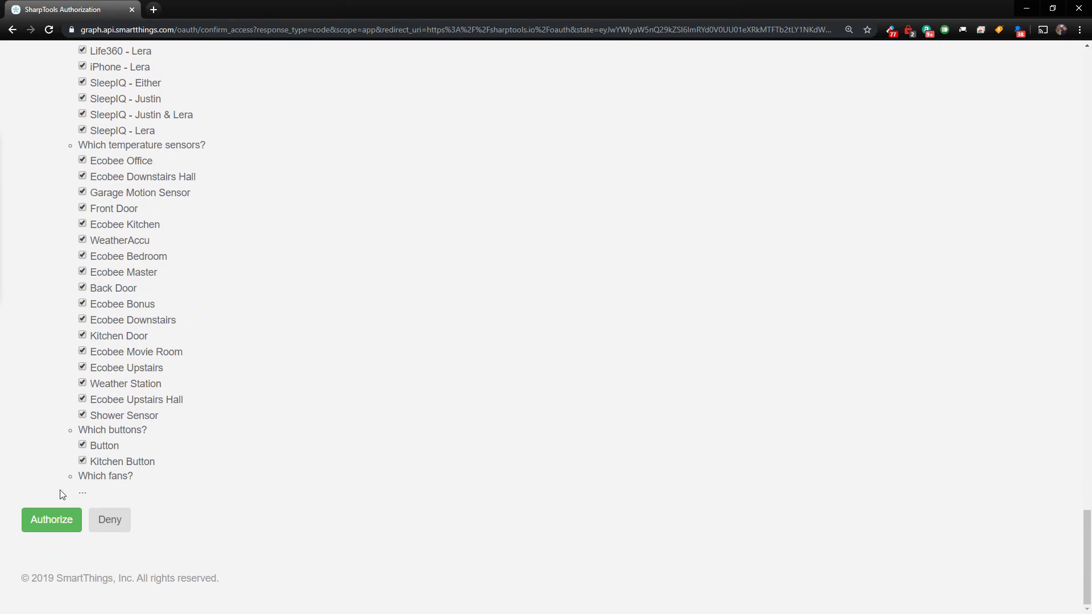
click(48, 524)
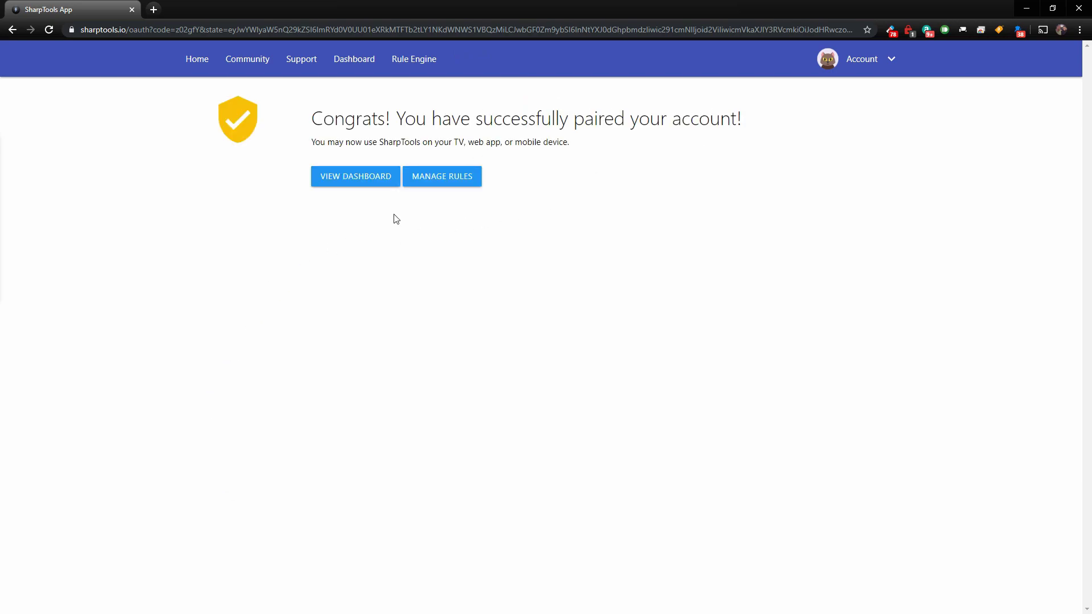
Return to SharpTools Manage Rules and open the Test Stuff rule
right_click(357, 178)
click(296, 206)
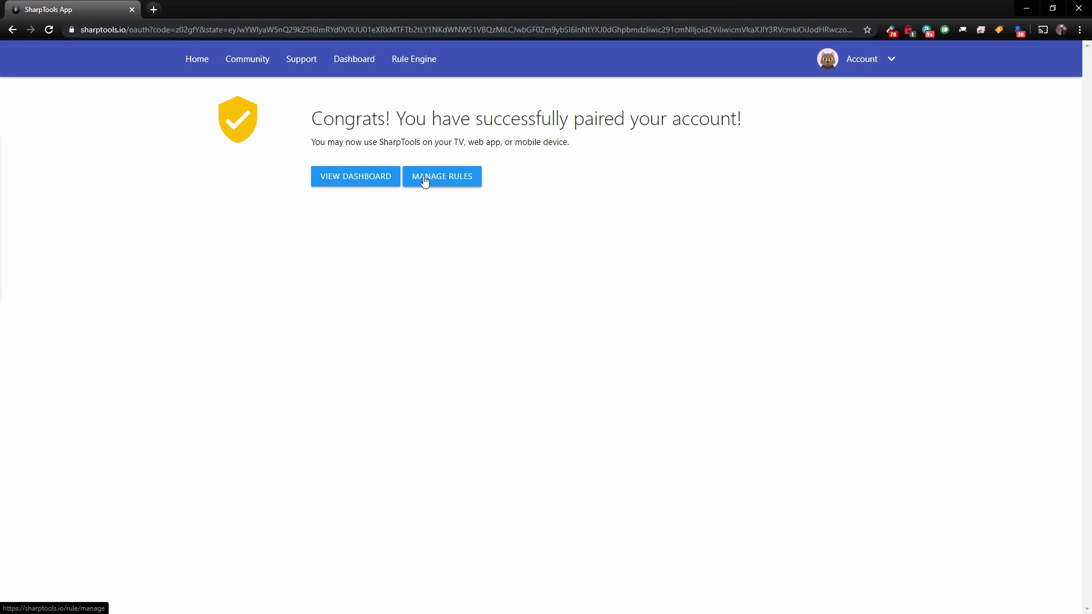
click(459, 182)
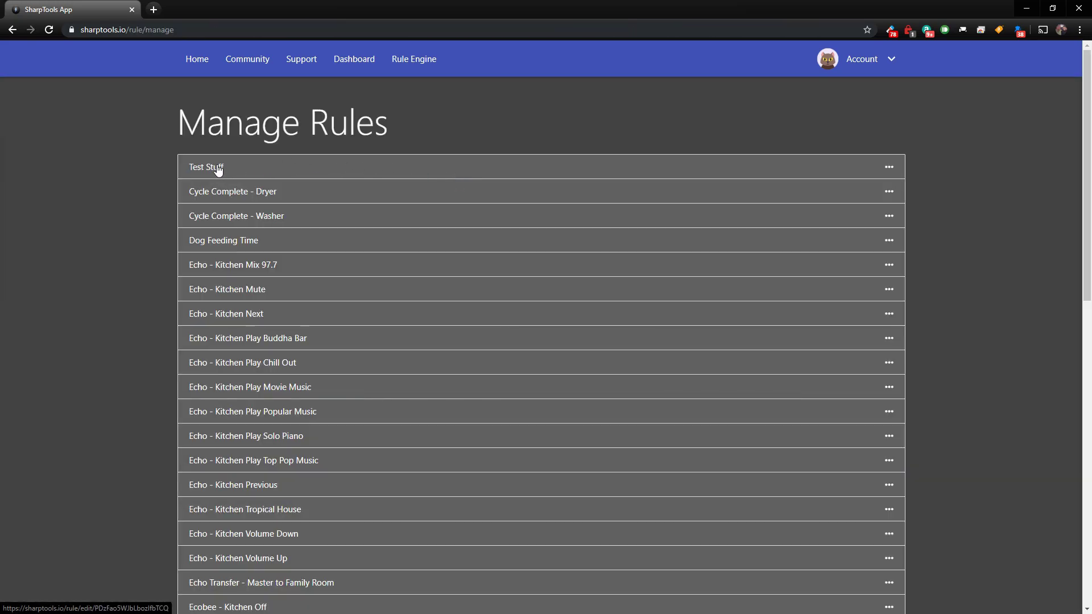
click(213, 170)
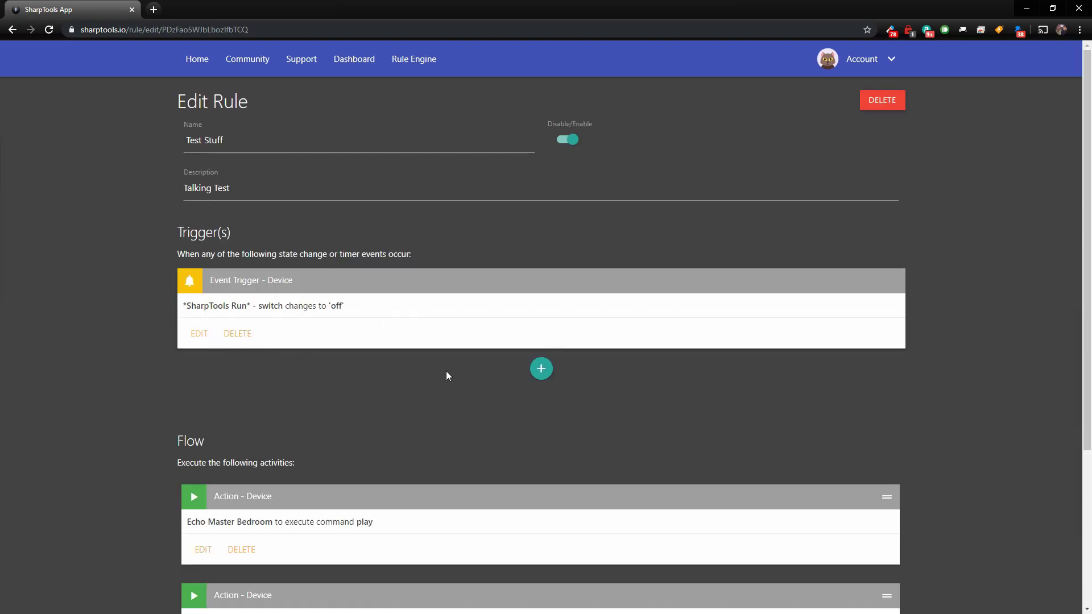
Add a device event trigger to Test Stuff using a Life360 presence sensor as the device
click(535, 372)
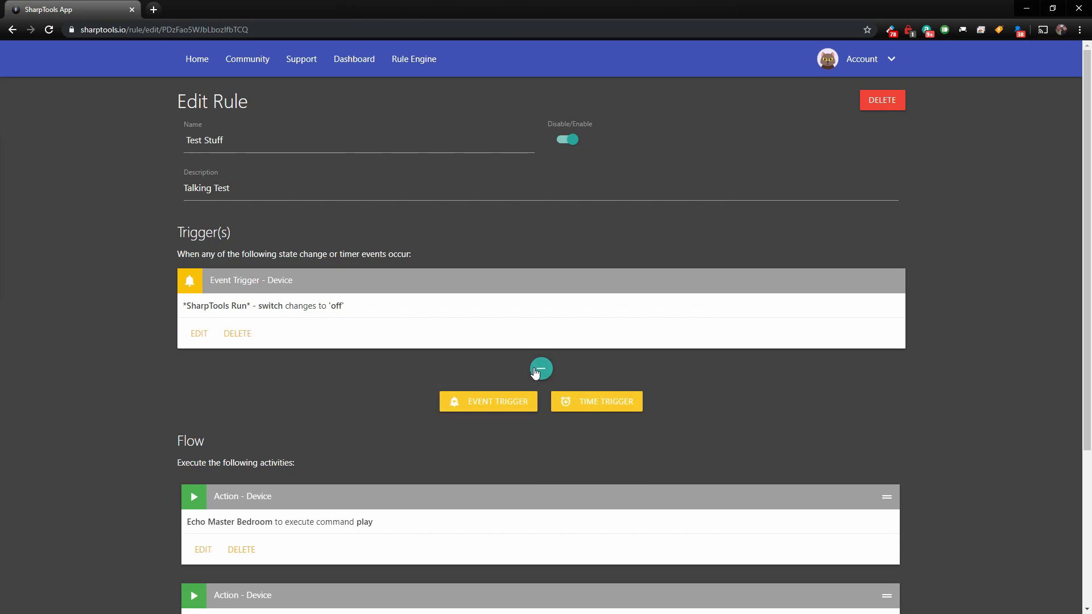
click(512, 405)
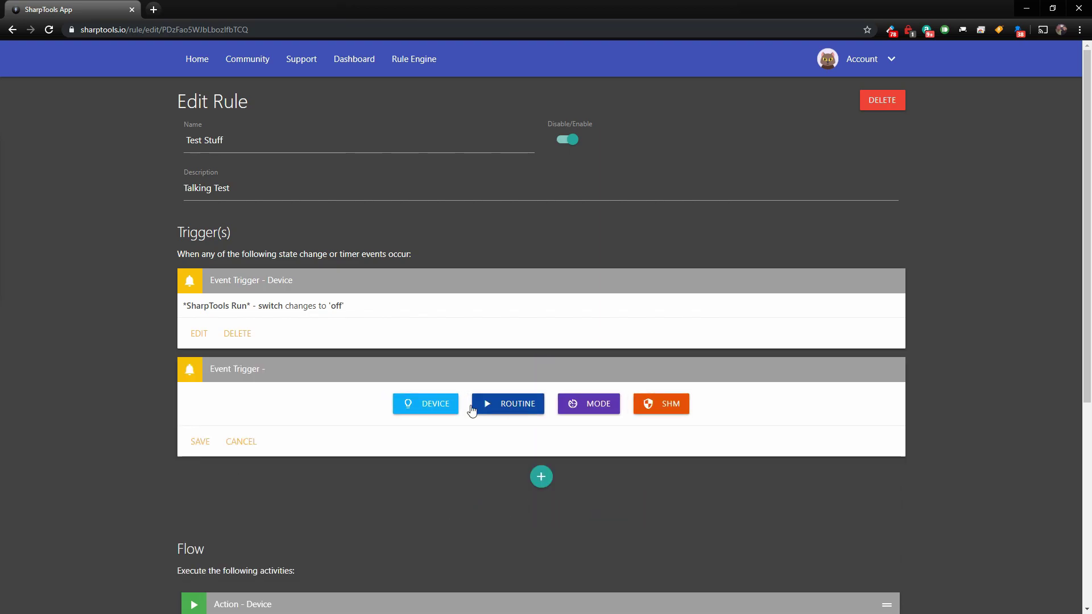
click(436, 406)
click(320, 419)
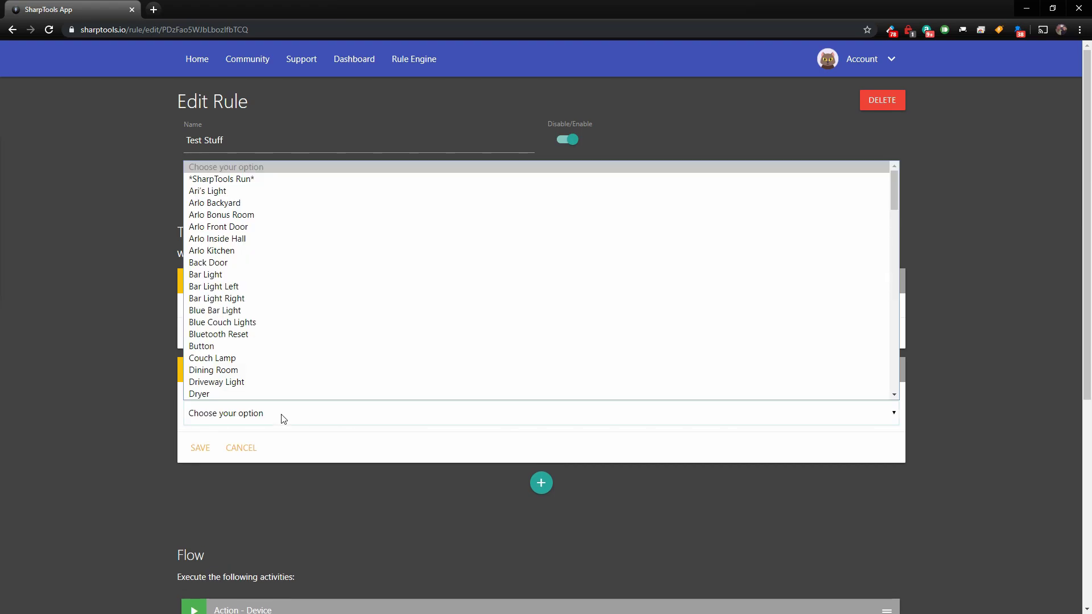
scroll(256, 322, down, 10)
scroll(250, 324, down, 7)
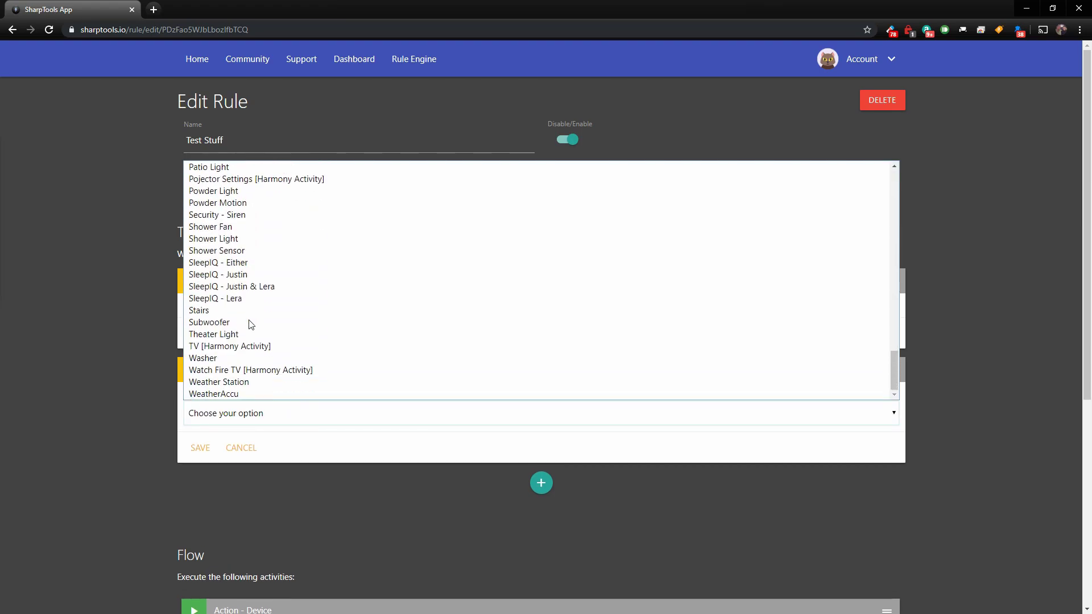
scroll(248, 336, up, 3)
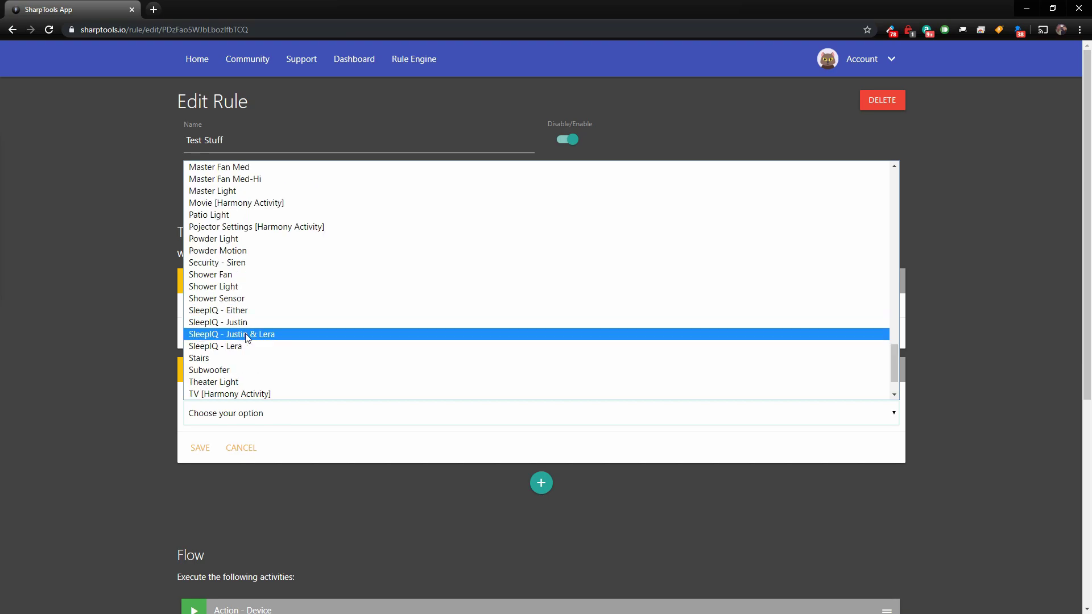
scroll(248, 338, up, 3)
click(250, 307)
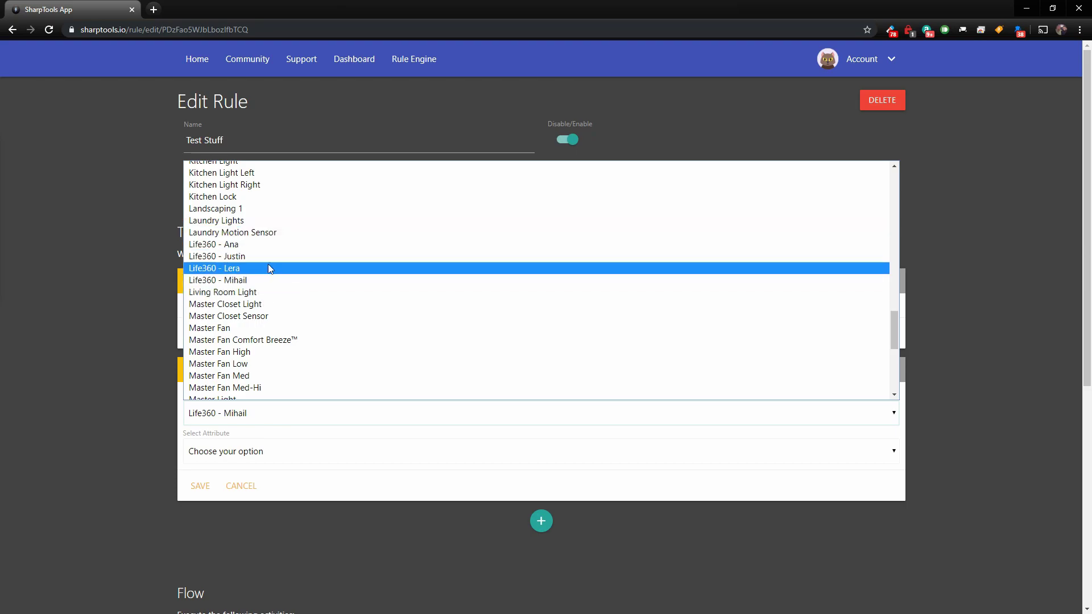
click(340, 437)
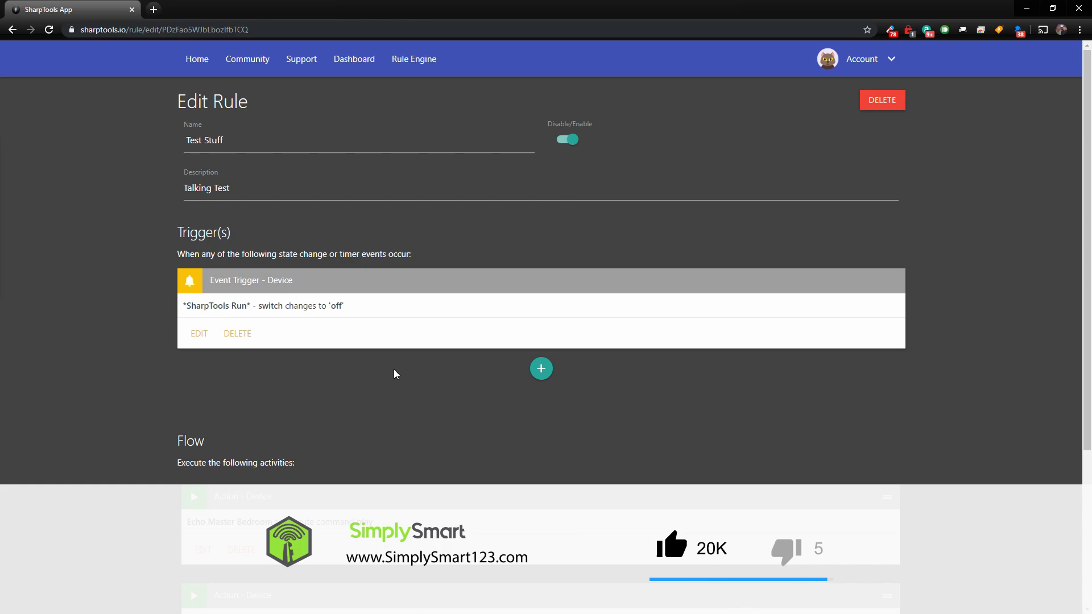
Scroll down to the rule's two Flow actions near the Save button
scroll(352, 373, down, 4)
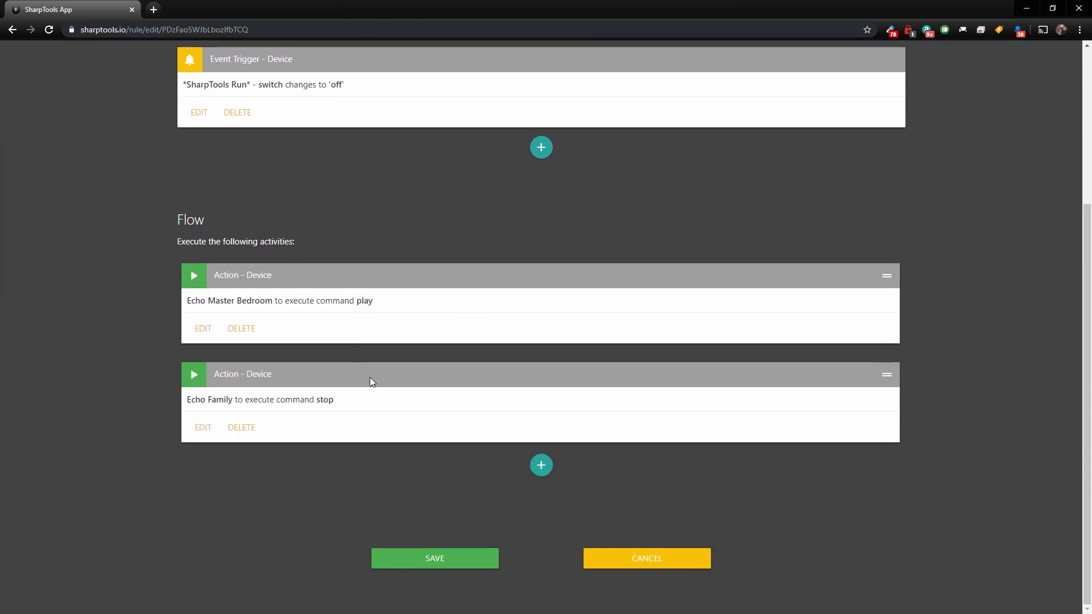